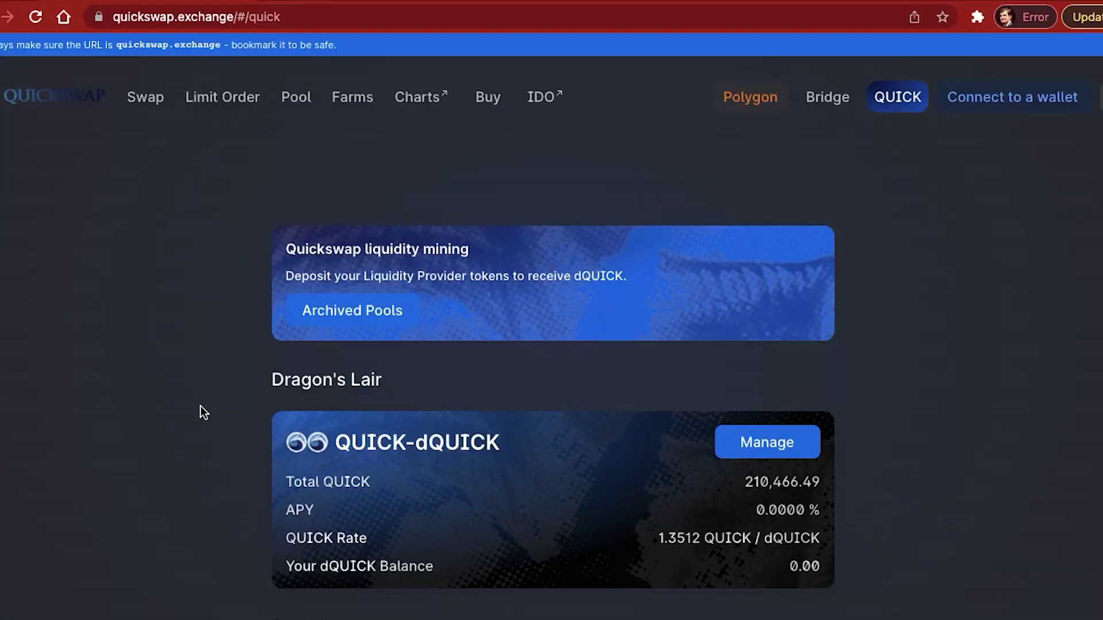
Step: Scroll the dQUICK pool cards past ETH-USDC and wBTC-ETH to DERC-USDC and wBTC-USDC
scroll(201, 407, down, 1)
scroll(201, 412, down, 6)
scroll(201, 412, up, 3)
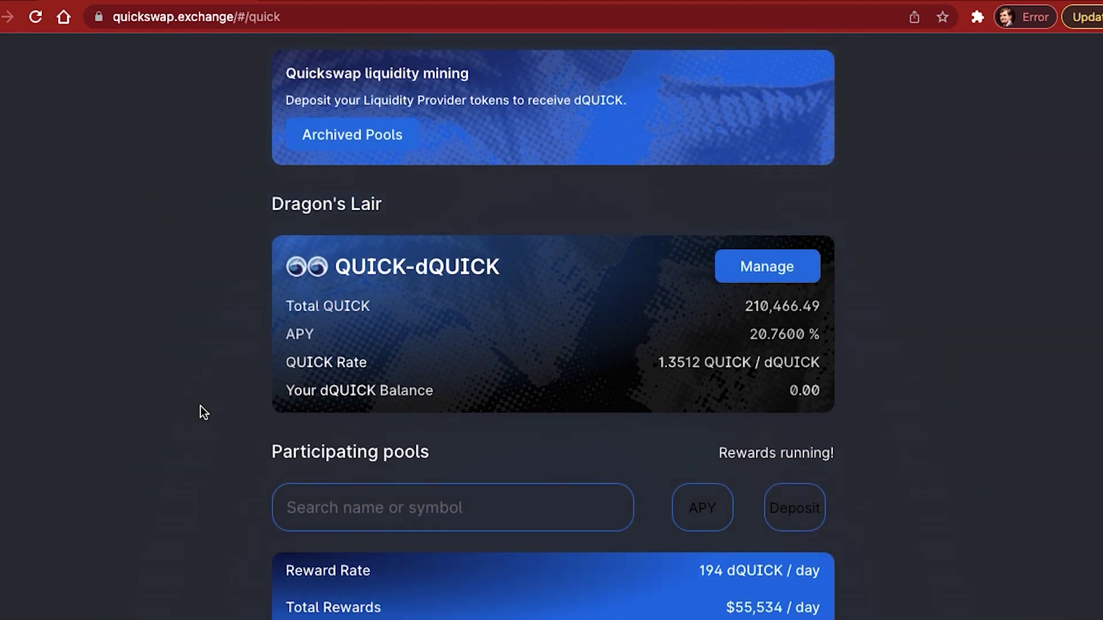
scroll(202, 406, down, 12)
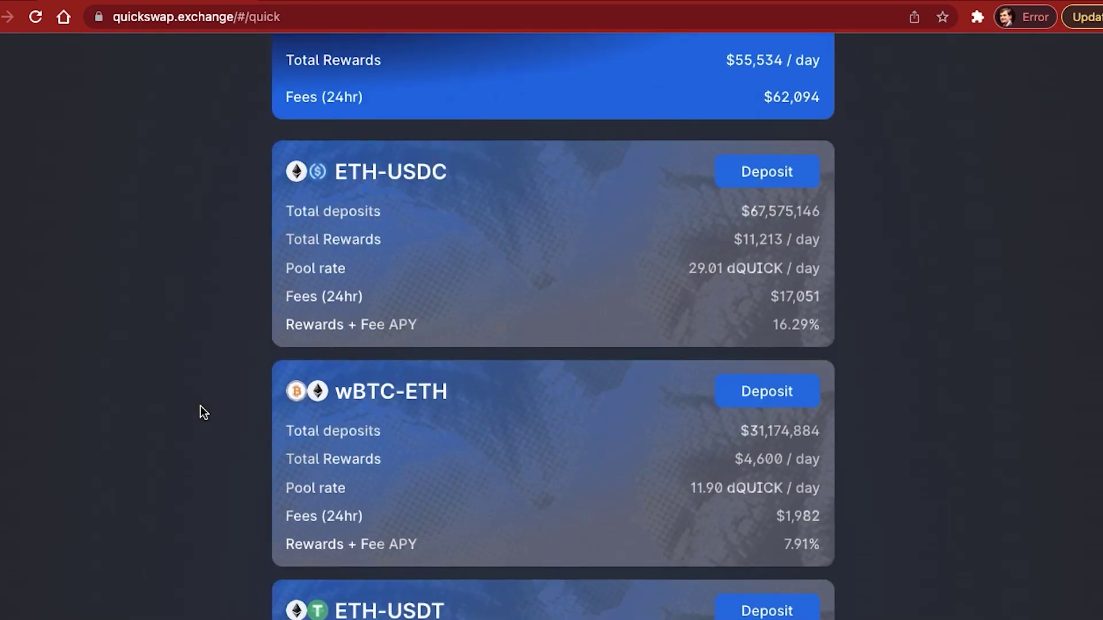
scroll(201, 406, down, 20)
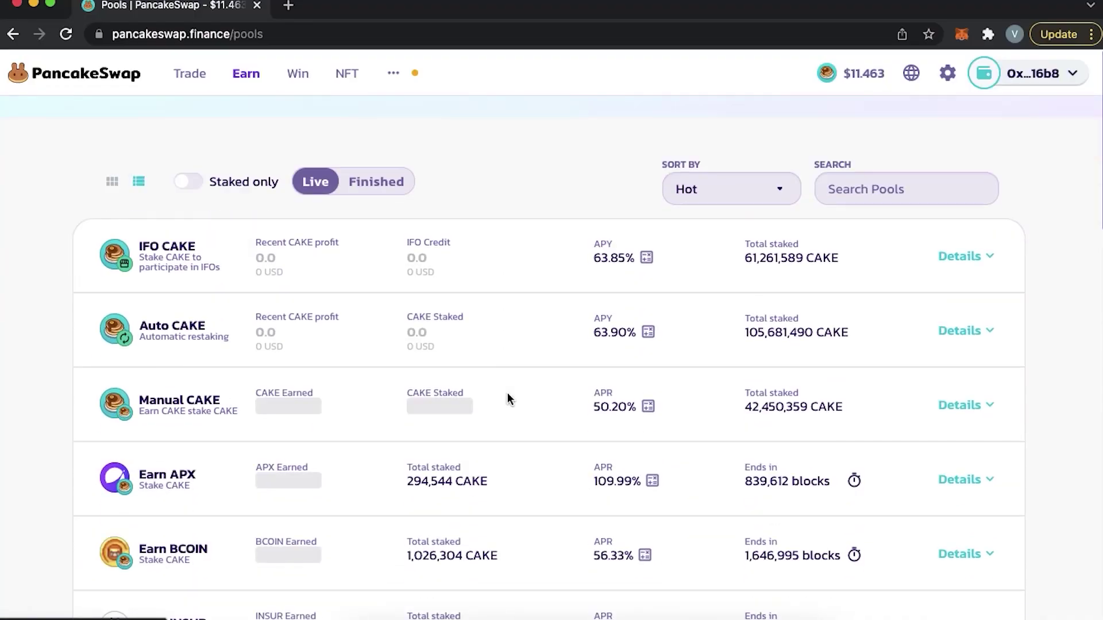
scroll(508, 399, down, 6)
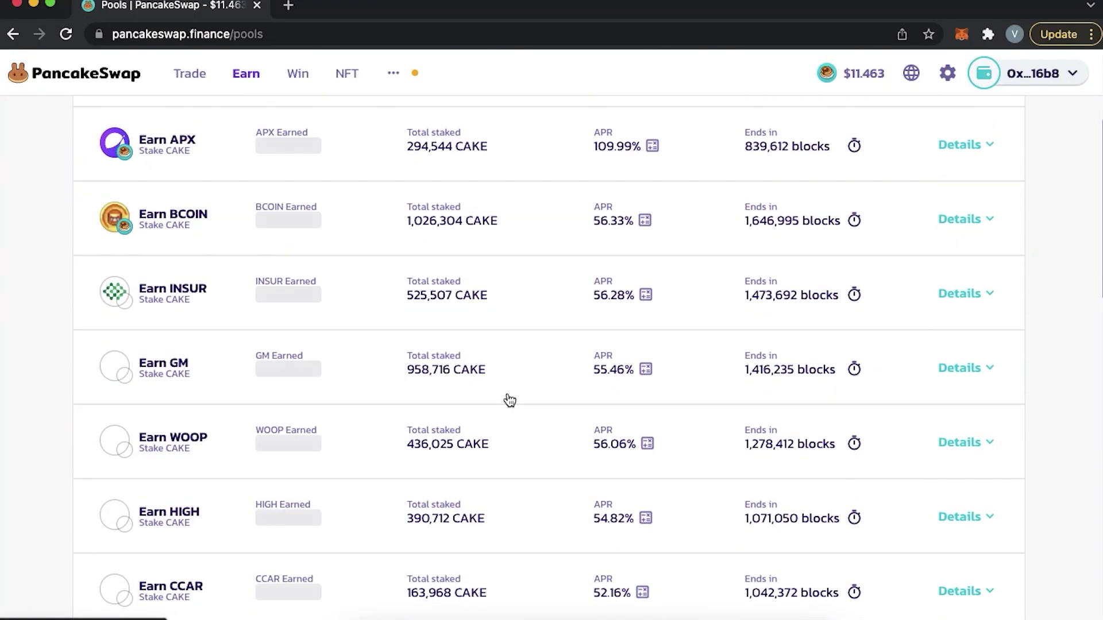
Step: Scroll the Syrup Pools list past Earn THG, IDIA and QUIDD to the To Top link
scroll(510, 400, up, 9)
scroll(510, 400, down, 14)
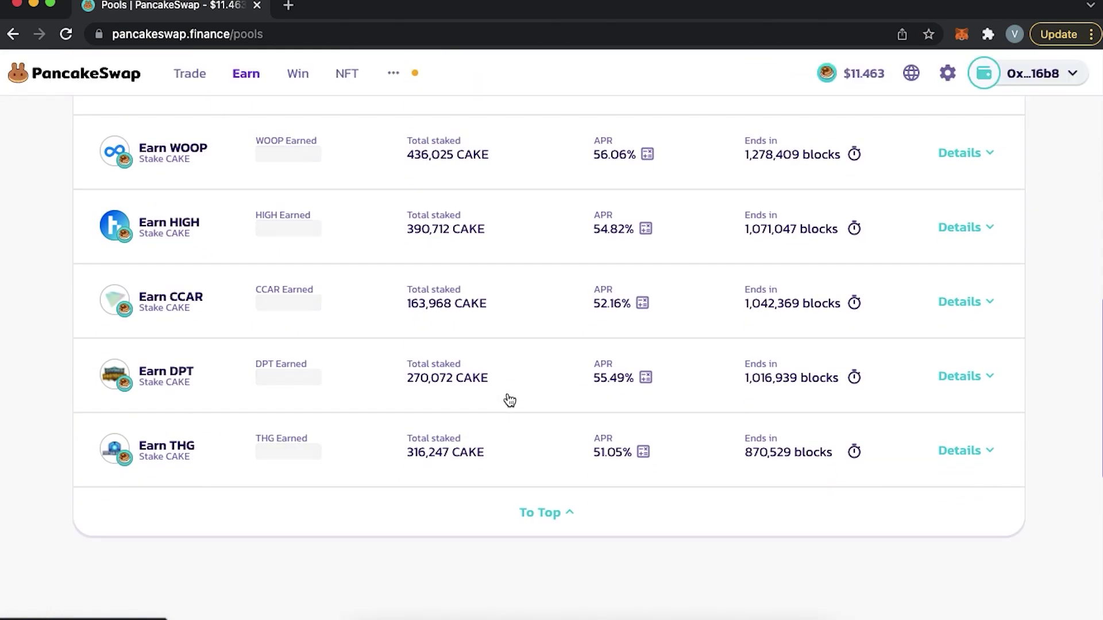
scroll(509, 400, down, 3)
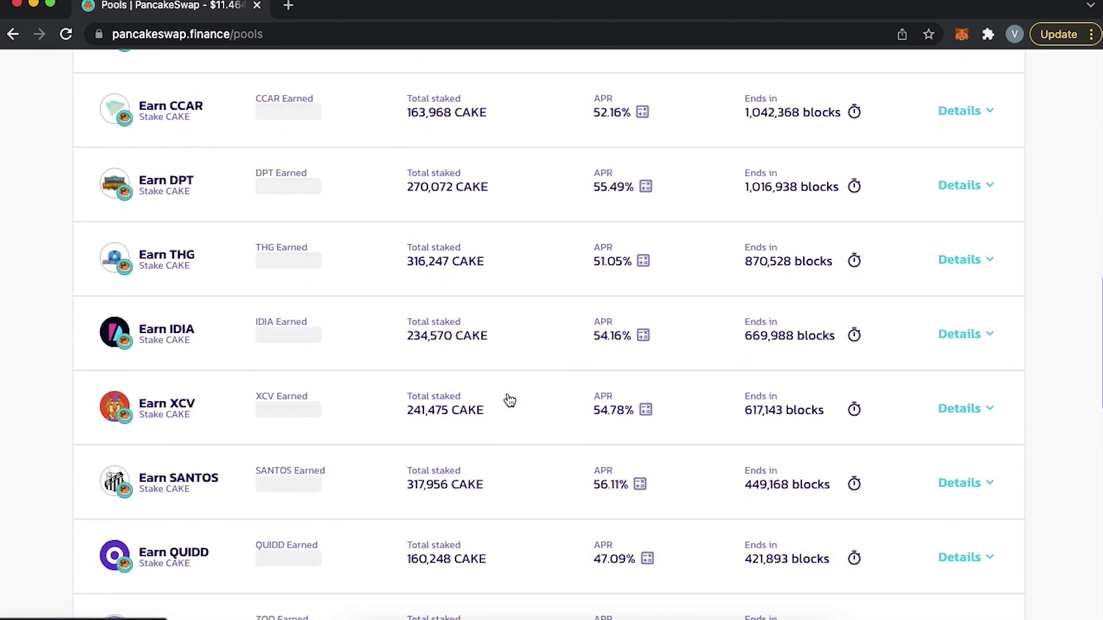
scroll(509, 400, down, 6)
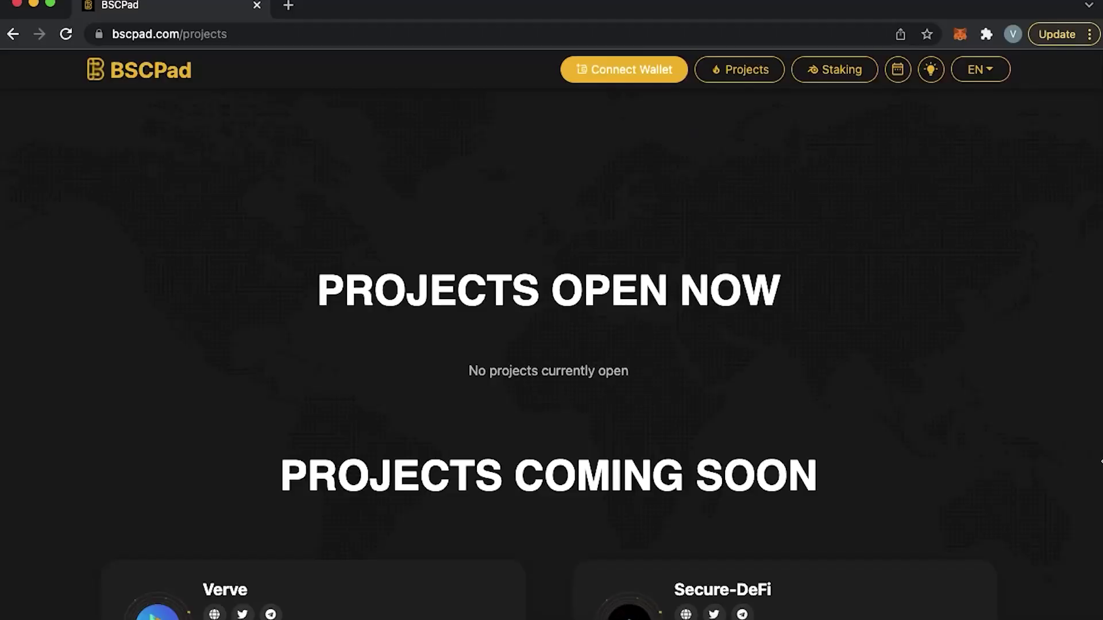
Step: Scroll down BSCPad's closed projects list to the pagination bar
scroll(1053, 442, down, 12)
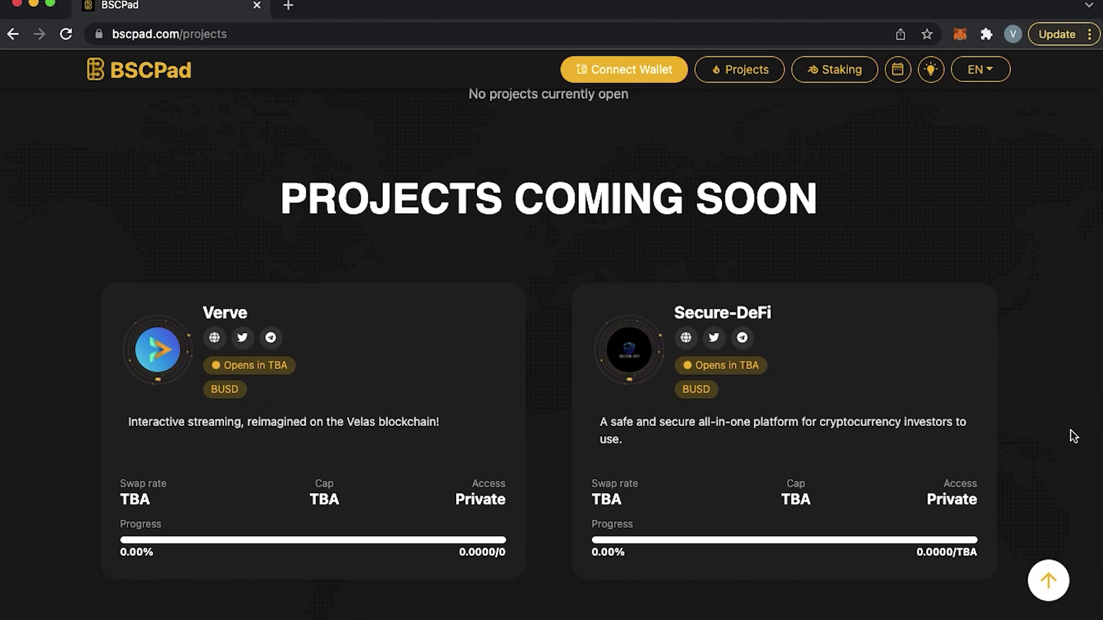
scroll(1053, 442, down, 15)
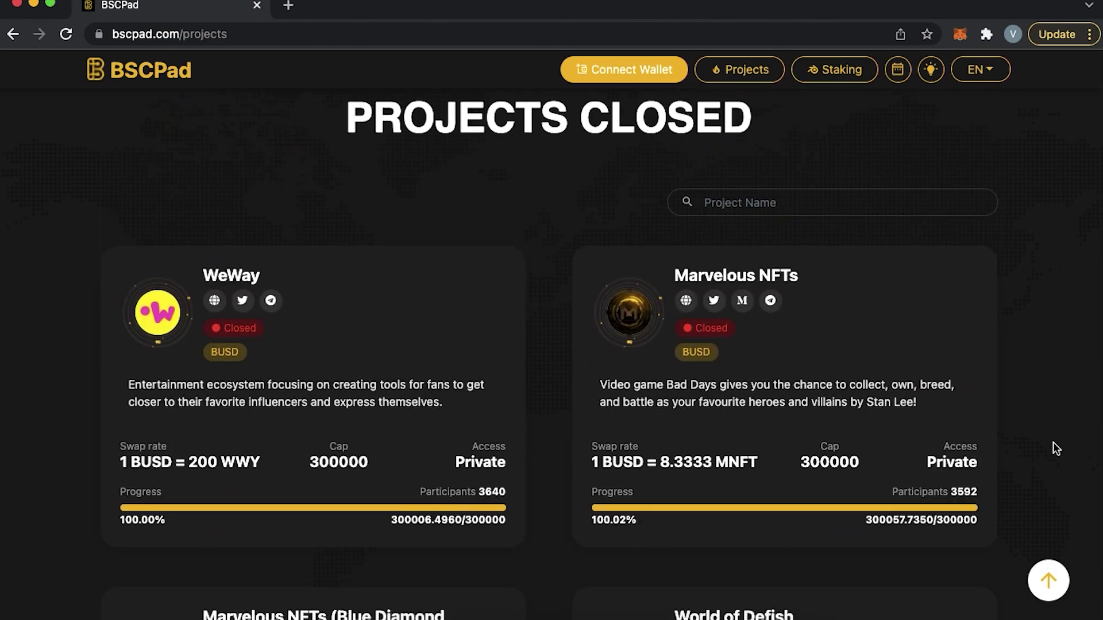
scroll(1052, 443, down, 12)
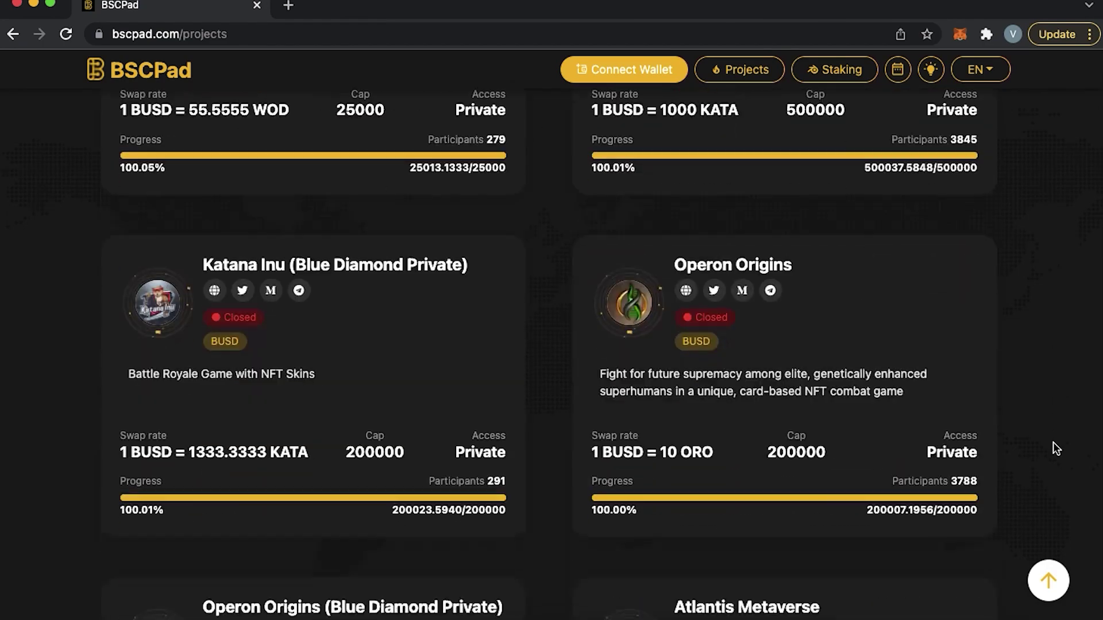
scroll(1053, 442, down, 5)
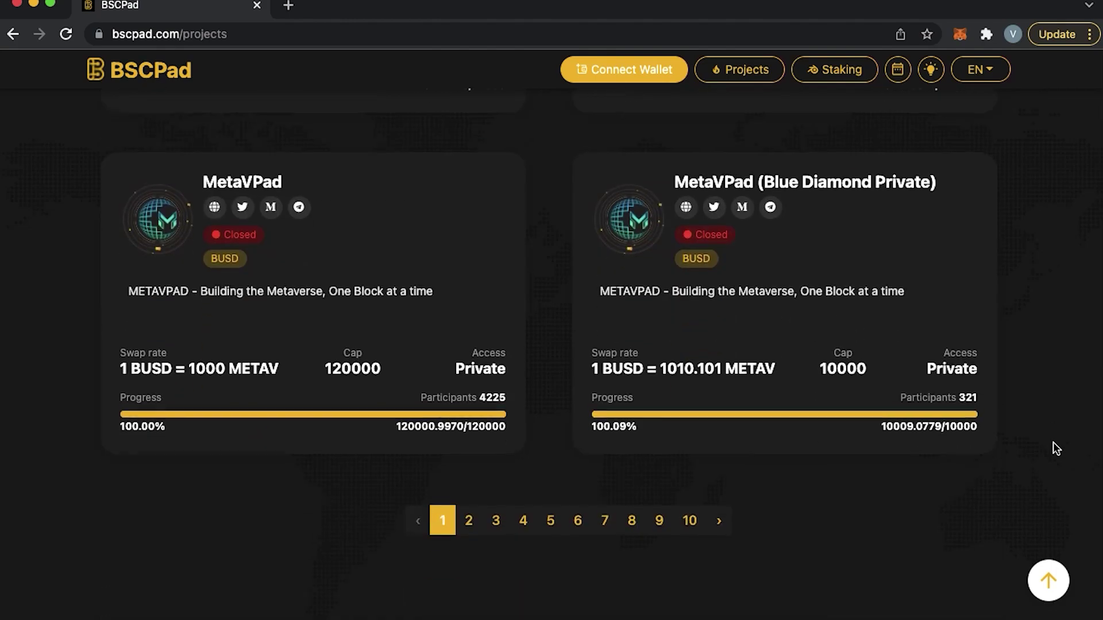
scroll(561, 401, up, 16)
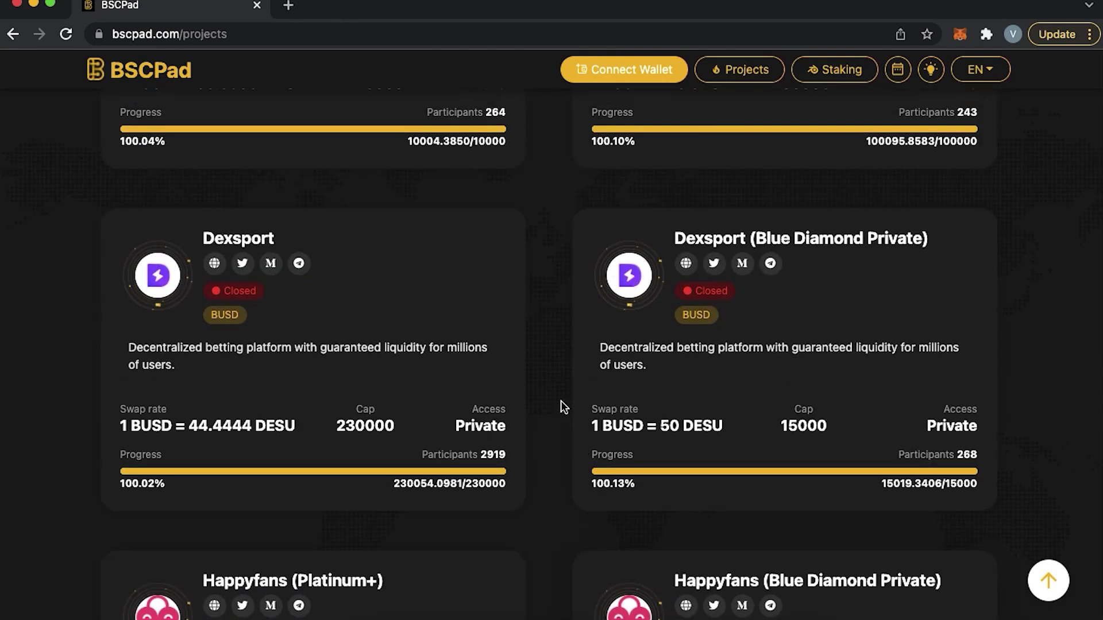
scroll(563, 407, up, 16)
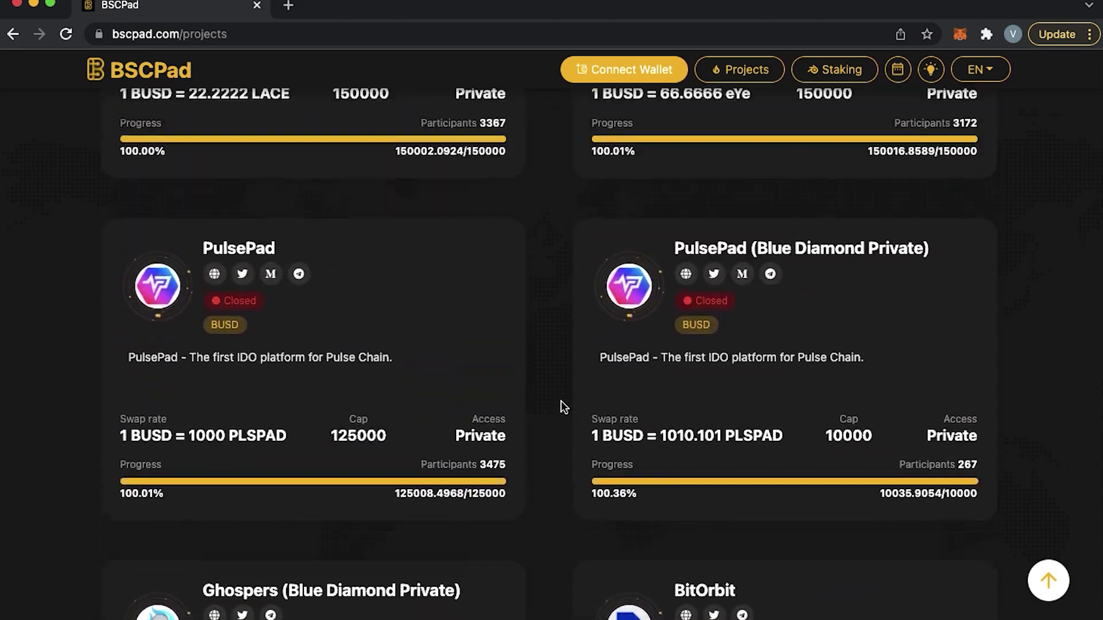
scroll(561, 418, down, 20)
Step: Show page 3 of the closed projects and look through its results
click(494, 448)
scroll(532, 384, up, 7)
scroll(532, 422, up, 19)
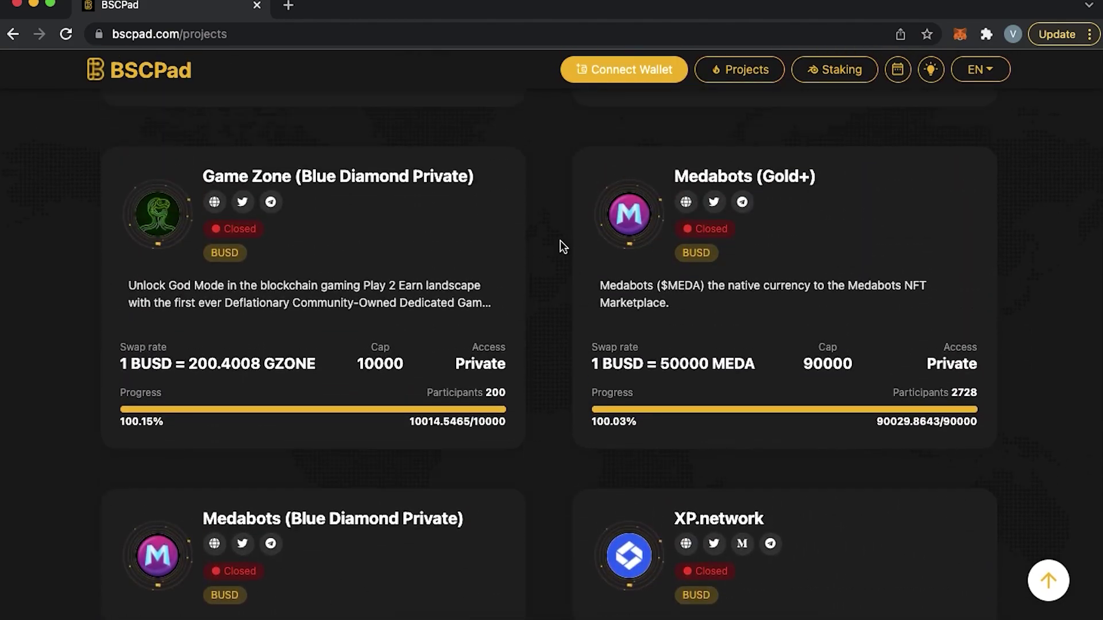
scroll(559, 282, up, 9)
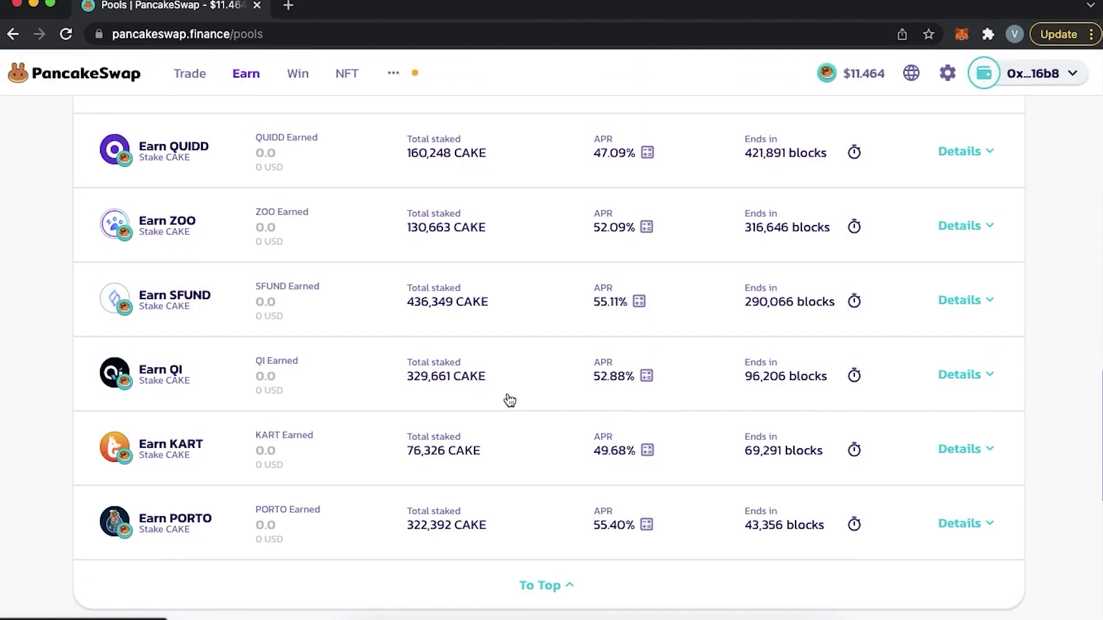
Step: Go to PancakeSwap's Exchange page from the Trade menu to see the BNB/CAKE chart
scroll(509, 401, up, 15)
mouse_move(184, 74)
click(215, 124)
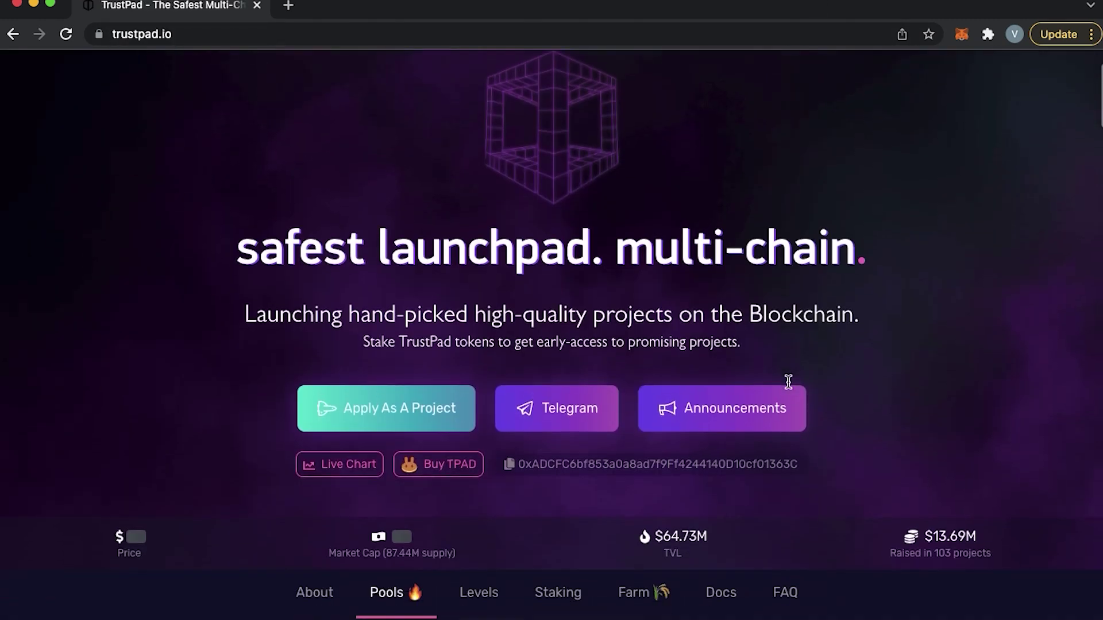
scroll(788, 381, down, 5)
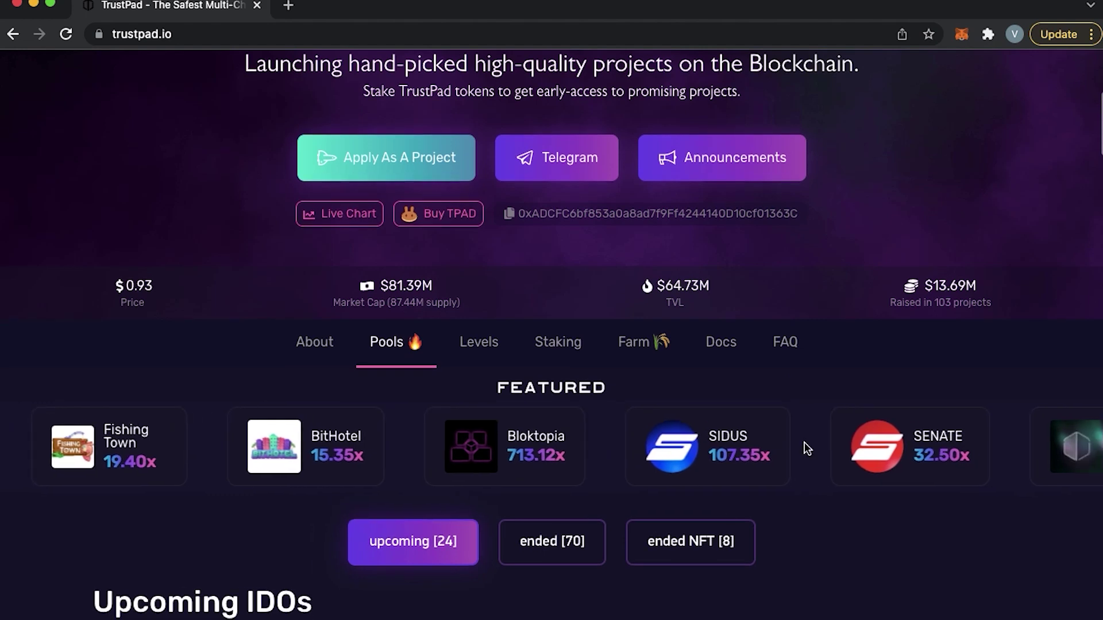
Step: Scroll through TrustPad's Upcoming IDOs cards
scroll(836, 563, down, 8)
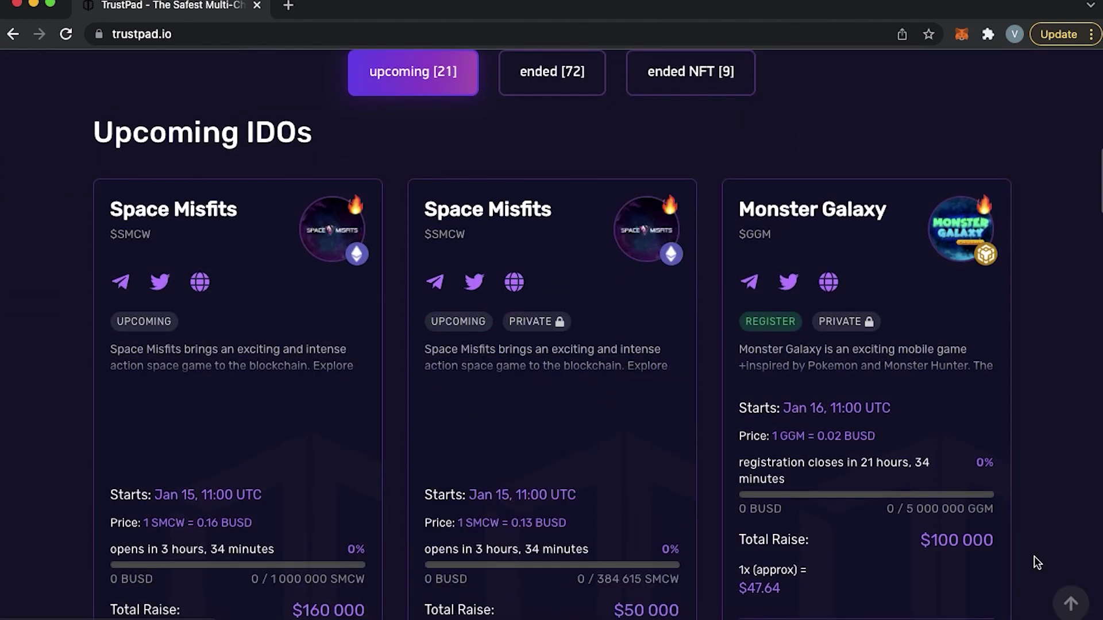
scroll(1034, 558, down, 9)
scroll(1034, 556, down, 10)
scroll(1034, 556, down, 15)
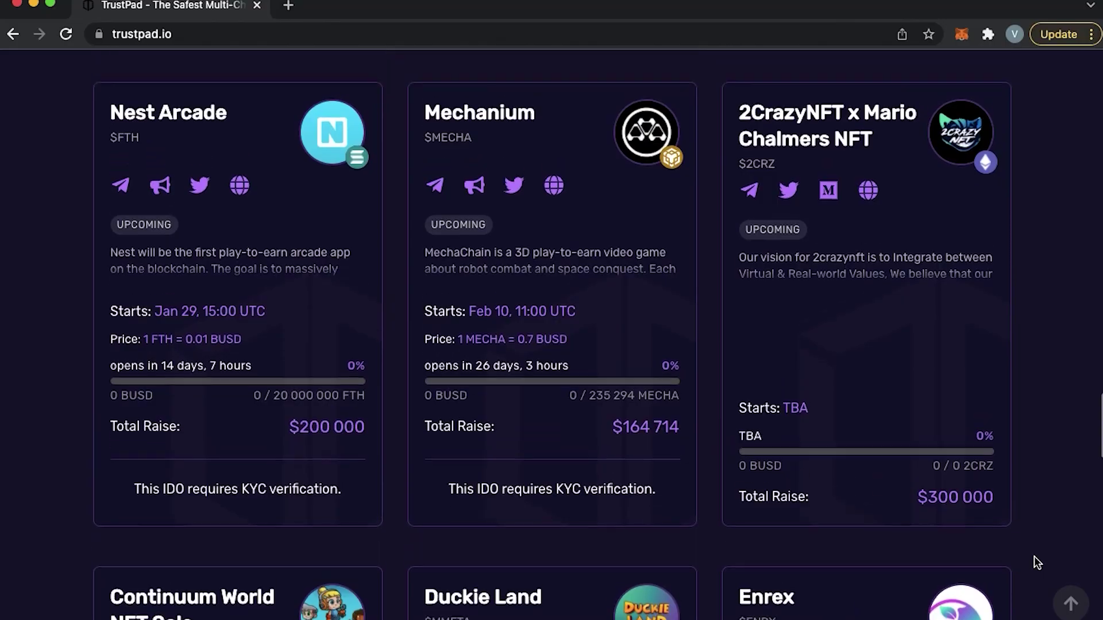
scroll(1034, 556, down, 13)
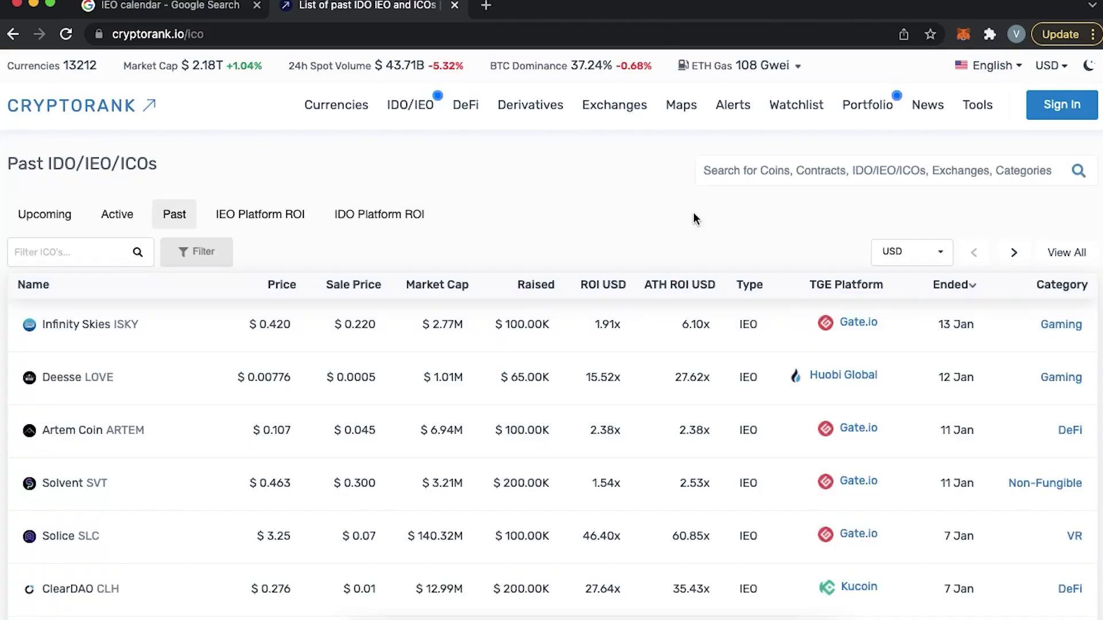
scroll(638, 261, down, 6)
scroll(640, 267, down, 6)
scroll(640, 266, down, 10)
Step: Browse CryptoRank's past IDO/IEO/ICOs list, then jump back to the top of the page
scroll(640, 266, down, 10)
scroll(639, 266, down, 6)
scroll(640, 266, down, 9)
scroll(639, 252, down, 7)
scroll(639, 255, down, 14)
scroll(640, 255, down, 15)
scroll(683, 355, down, 10)
key(Home)
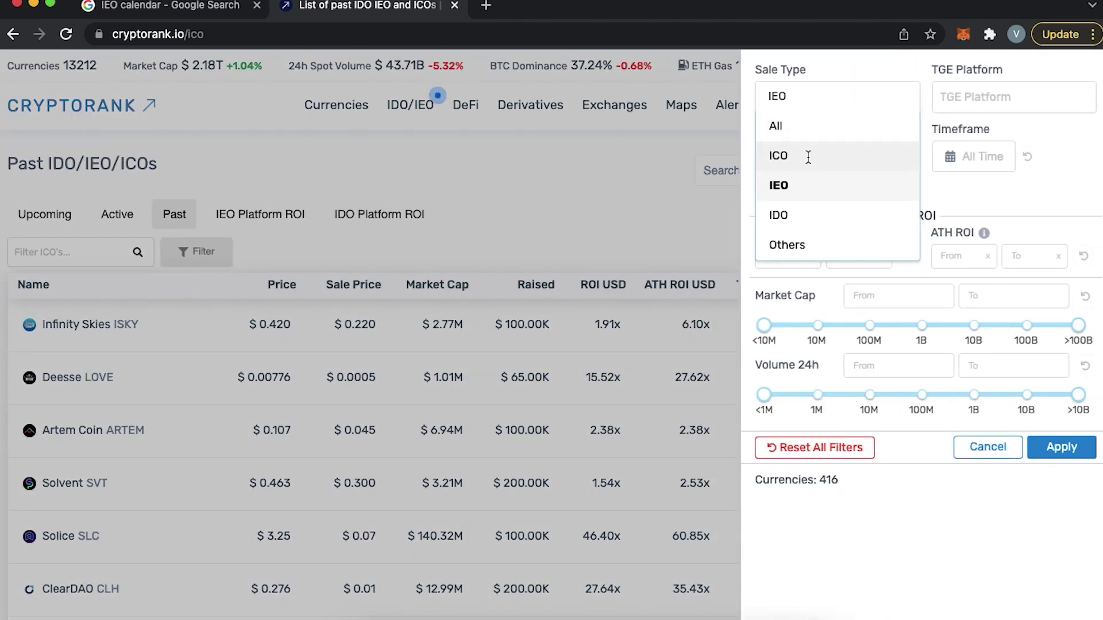
Step: Filter CryptoRank's past sales by Sale Type ICO and apply the filter
click(1062, 448)
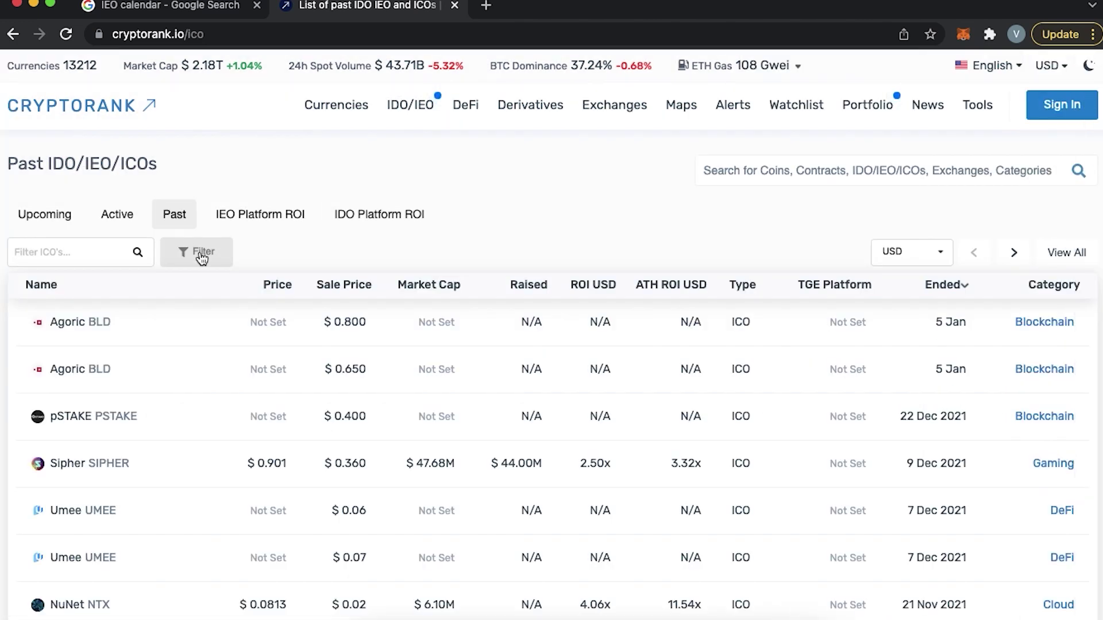
click(201, 258)
click(1061, 458)
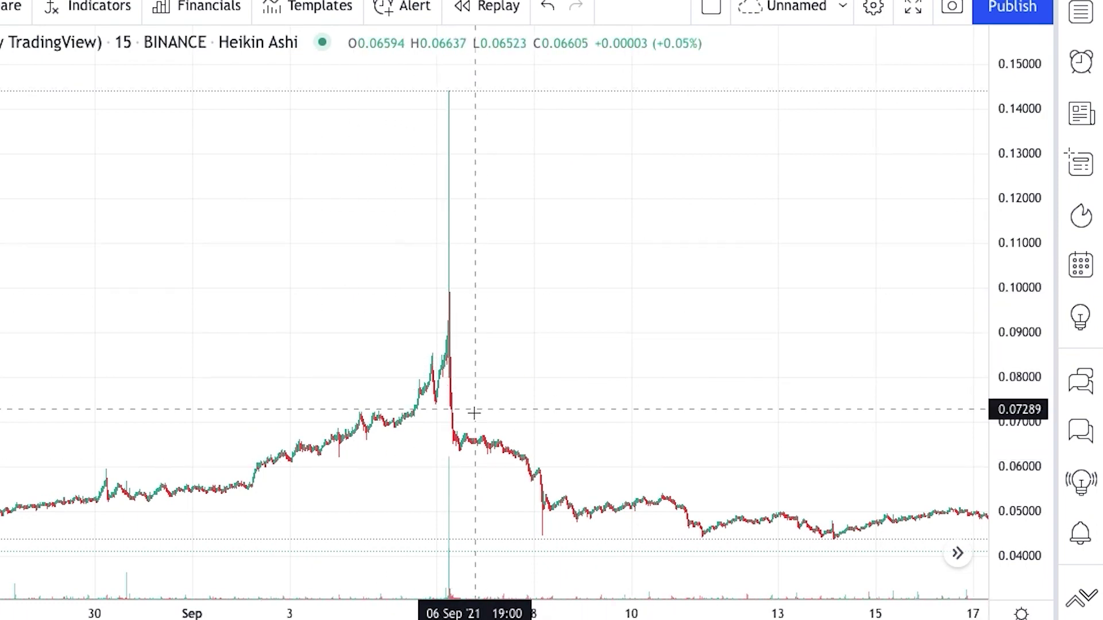
Step: Measure the rise into the 6 Sep spike and the roughly 30% fall after it
shift+click(470, 381)
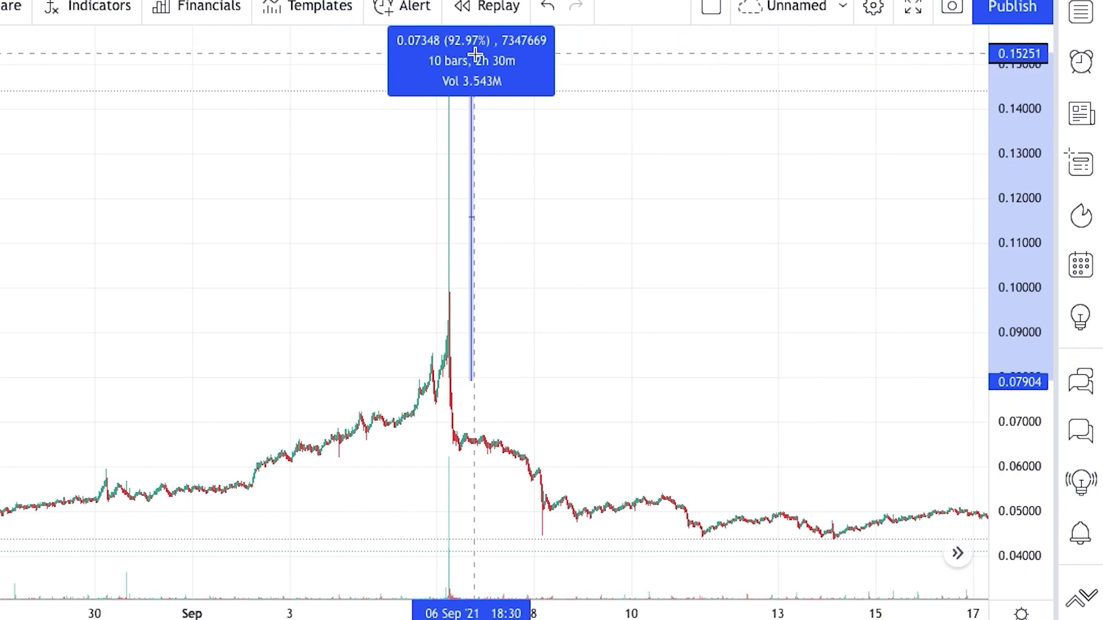
click(698, 202)
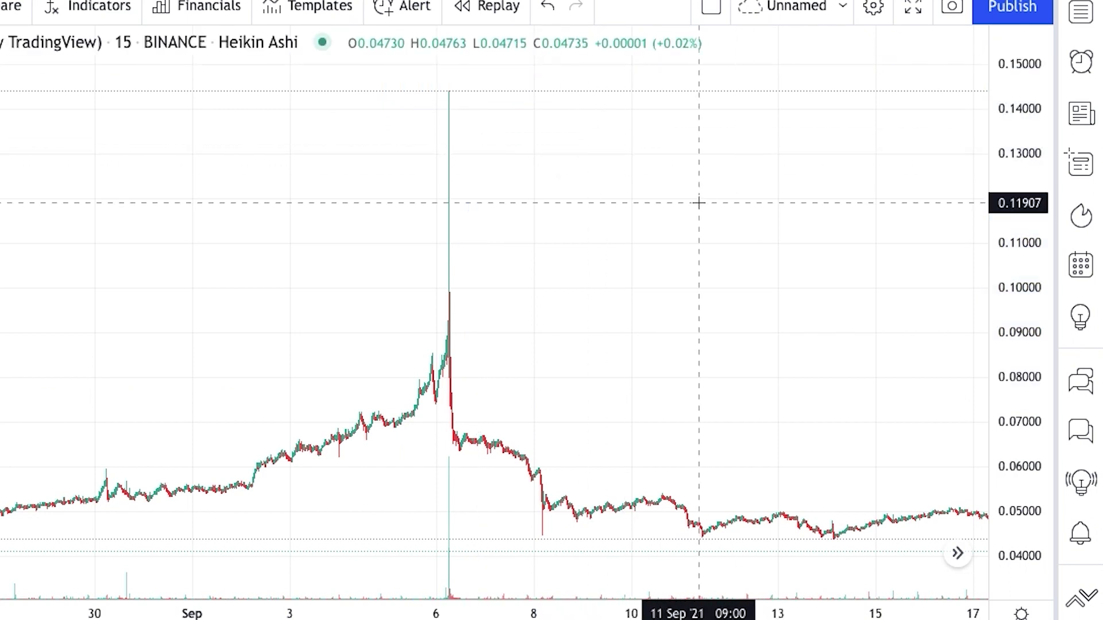
shift+click(465, 374)
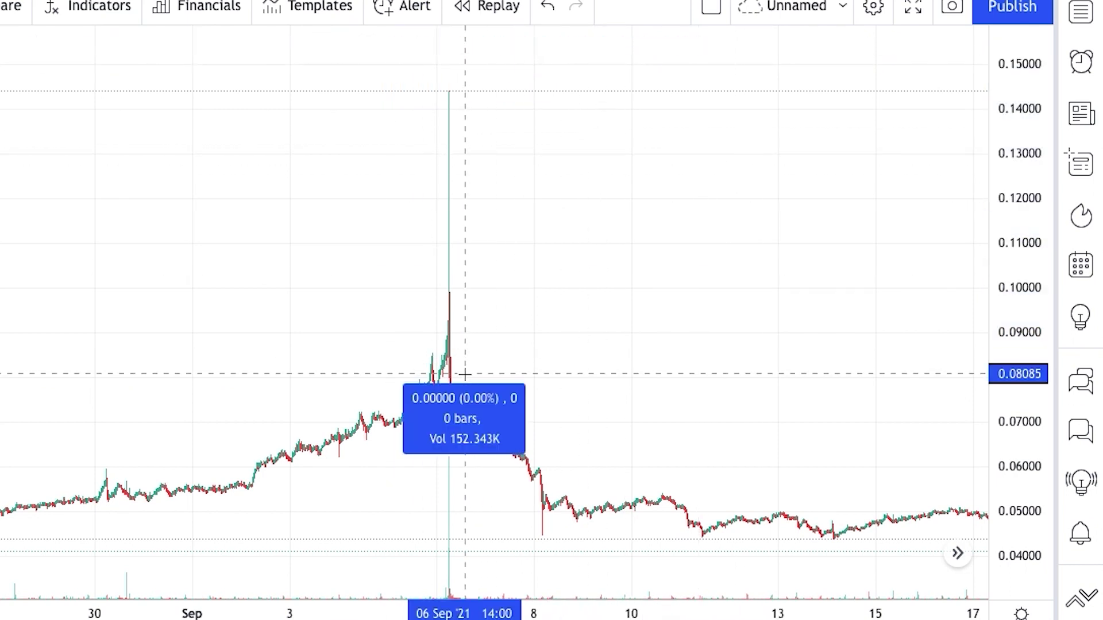
key(Escape)
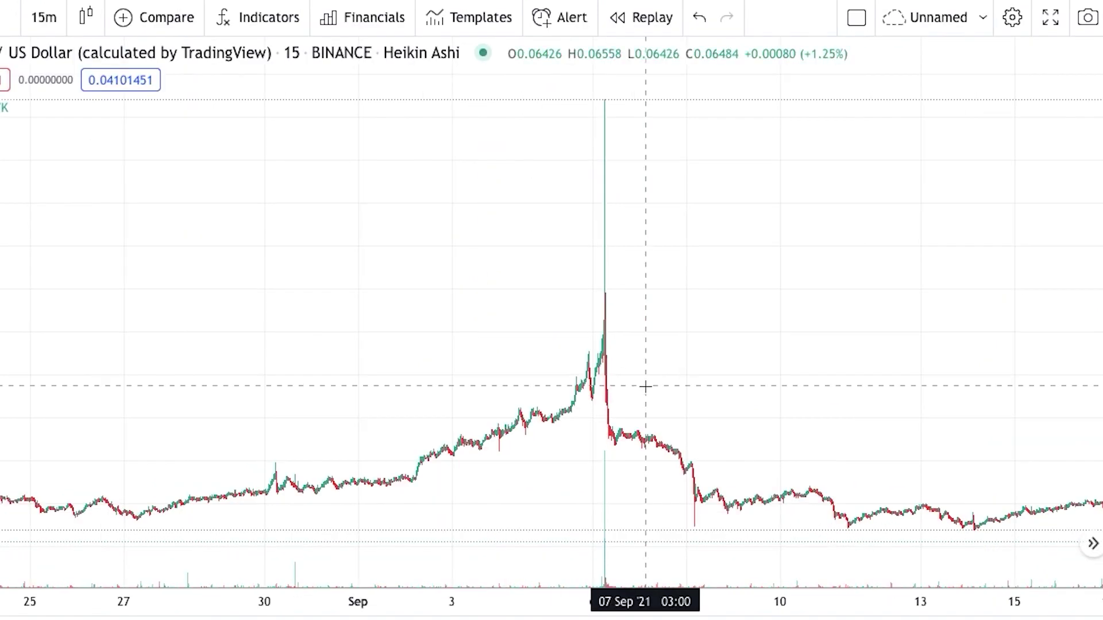
shift+click(625, 380)
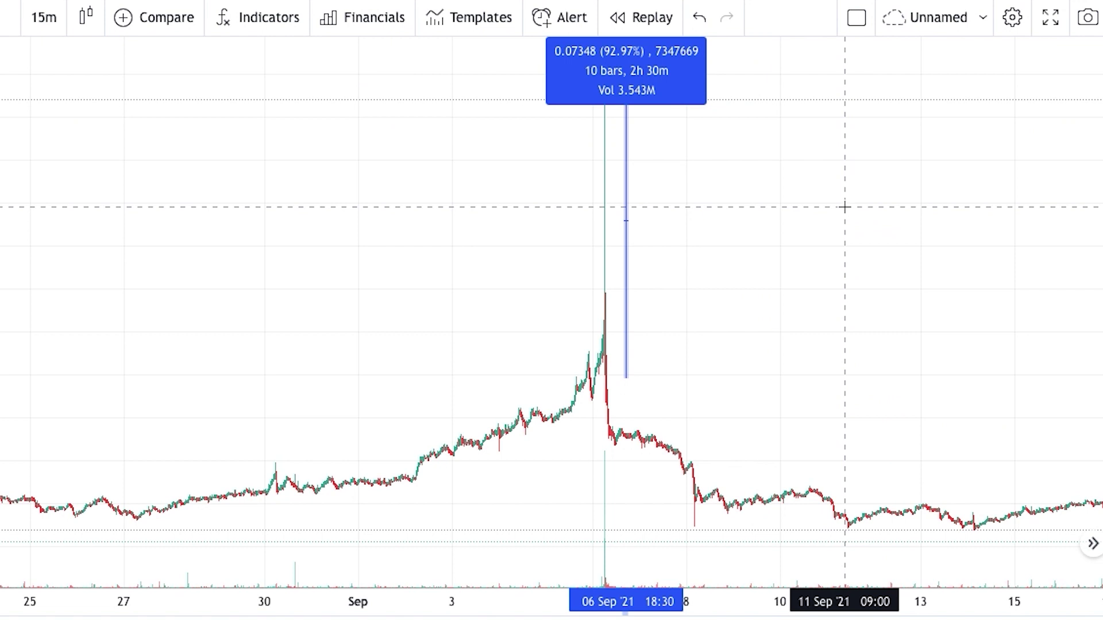
shift+click(620, 372)
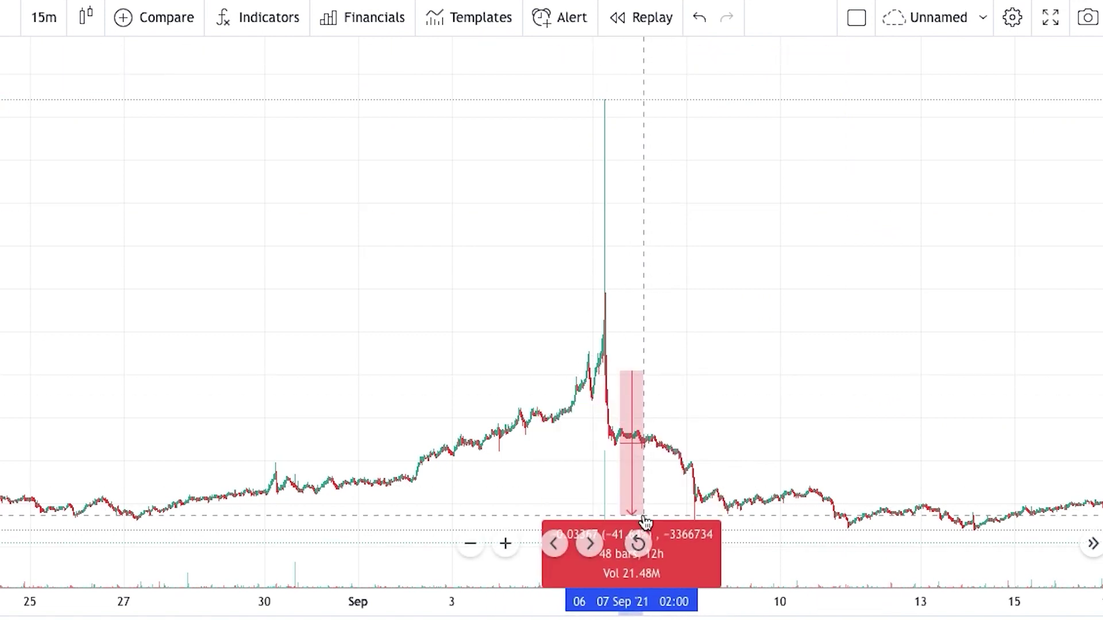
Step: Zoom in on the spike and pan the chart to show earlier dates
scroll(700, 414, up, 5)
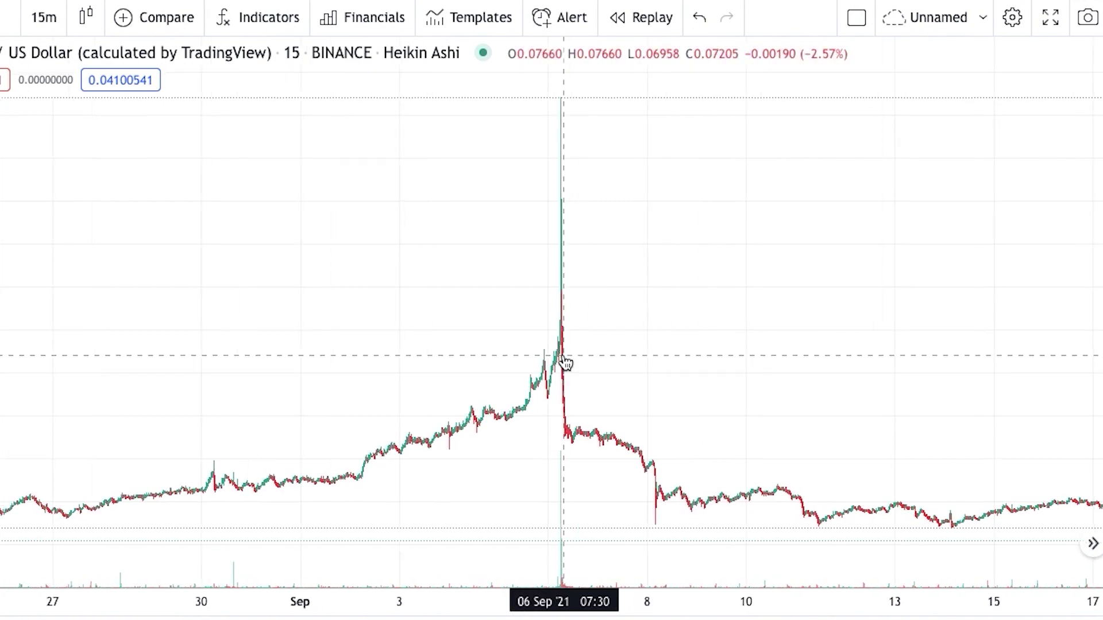
drag(562, 356, 837, 347)
scroll(689, 282, up, 4)
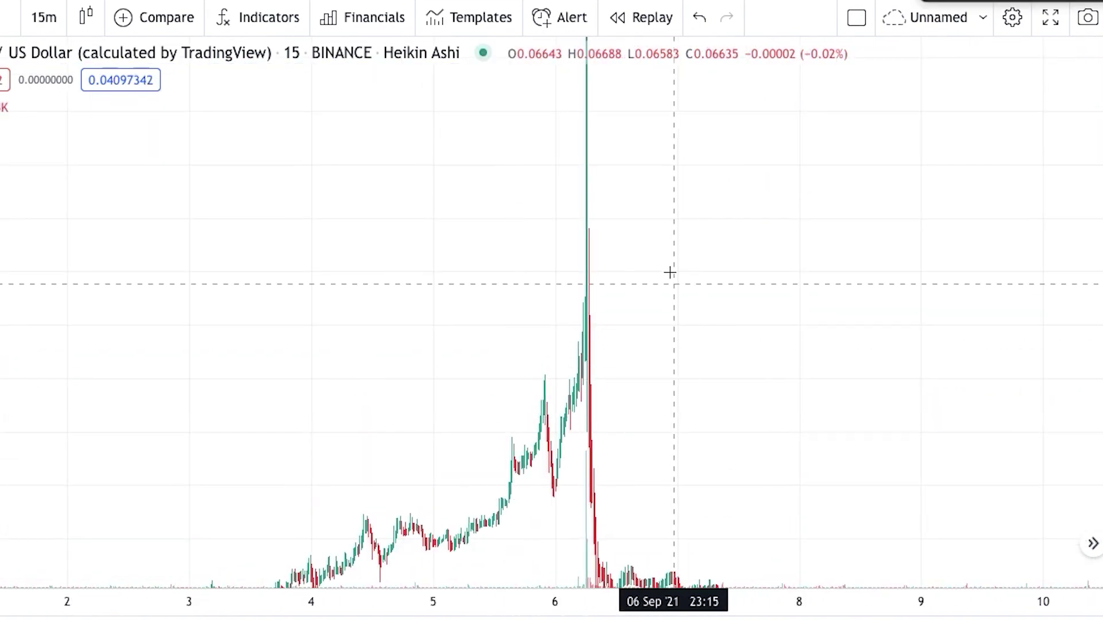
drag(669, 454, 842, 119)
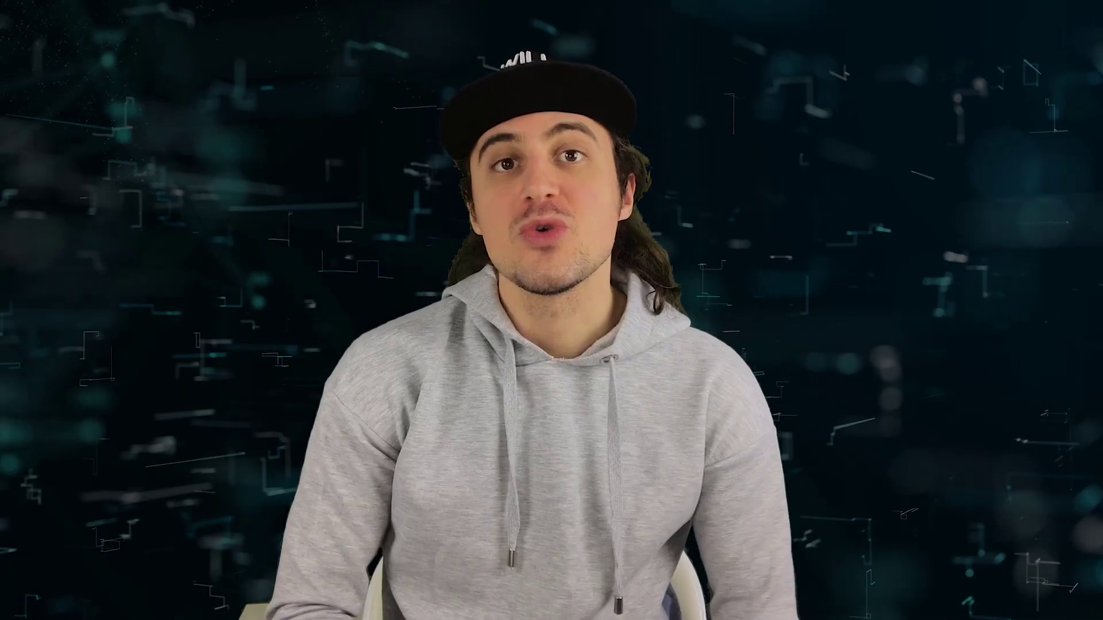